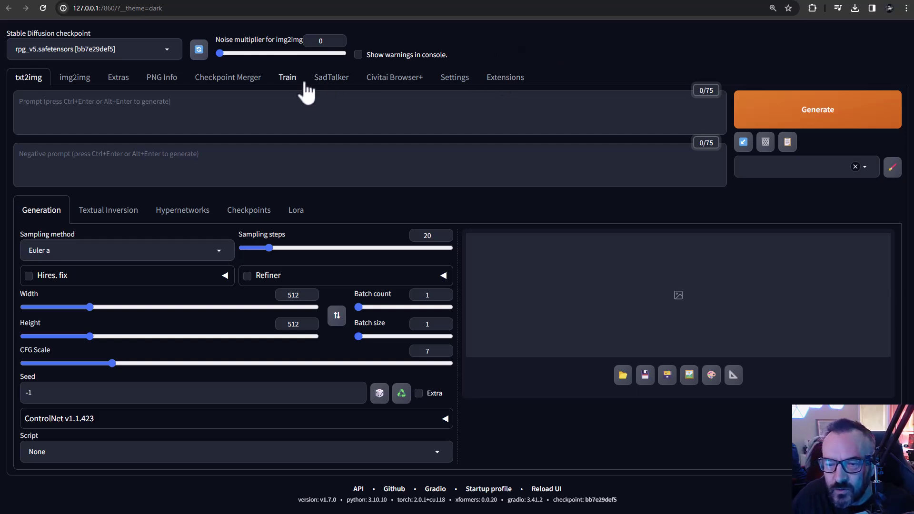
Load the list of available extensions on the Extensions page.
{"action": "left_click", "coordinate": [501, 80]}
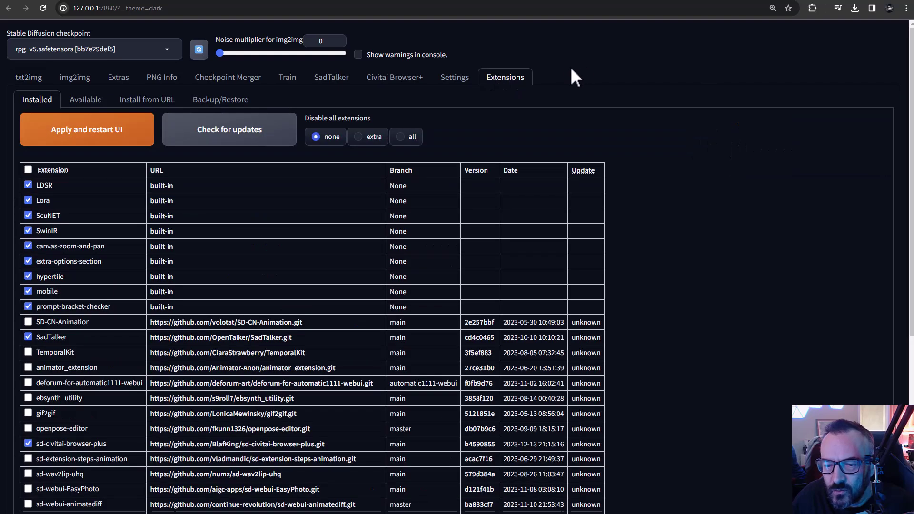
{"action": "left_click", "coordinate": [91, 99]}
{"action": "left_click", "coordinate": [86, 132]}
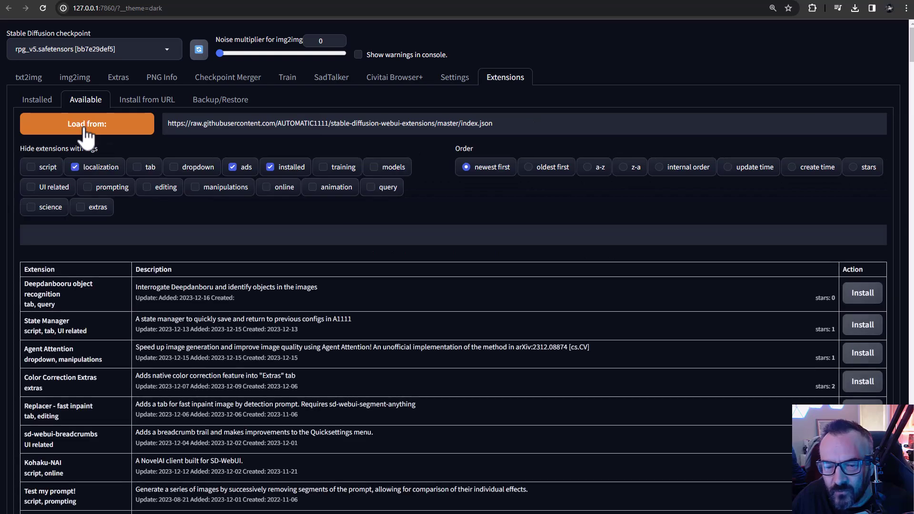
Search extensions for 'sad' with installed ones shown, confirming SadTalker, then open the SadTalker tab.
{"action": "left_click", "coordinate": [124, 237]}
{"action": "type", "text": "sad"}
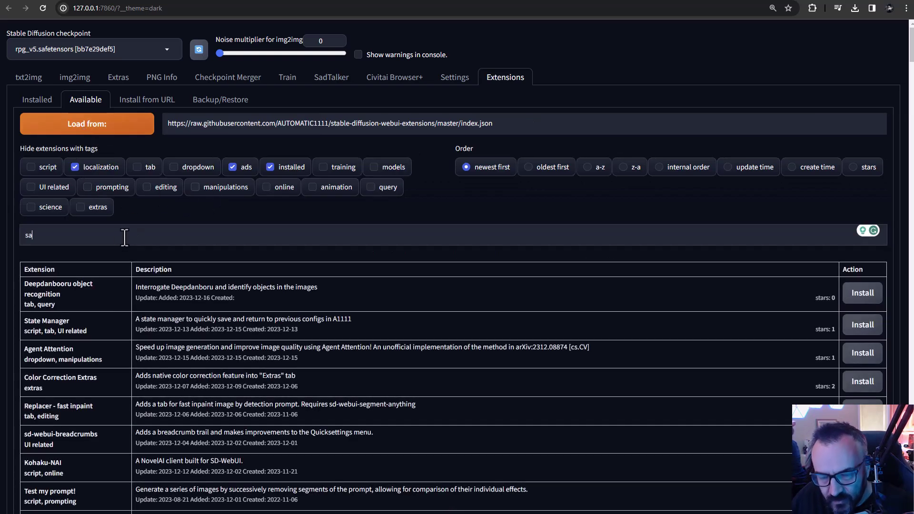
{"action": "left_click", "coordinate": [290, 171]}
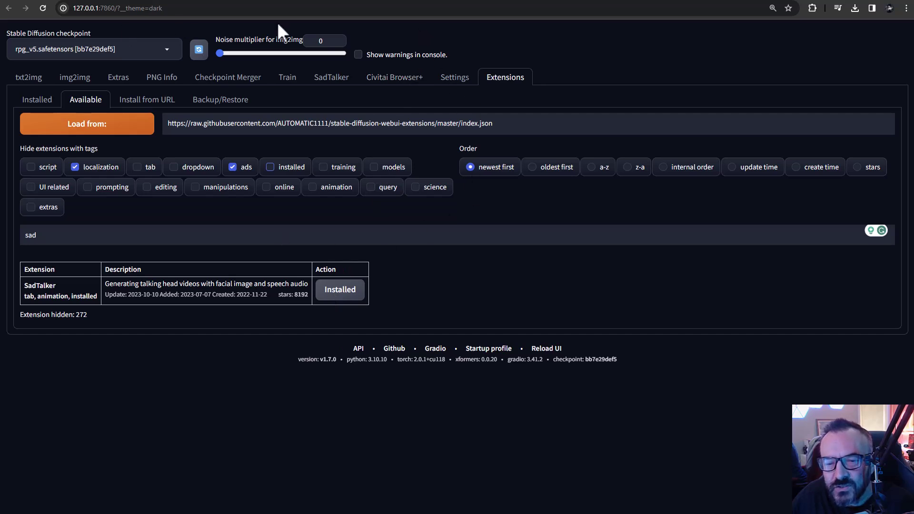
{"action": "left_click", "coordinate": [332, 82]}
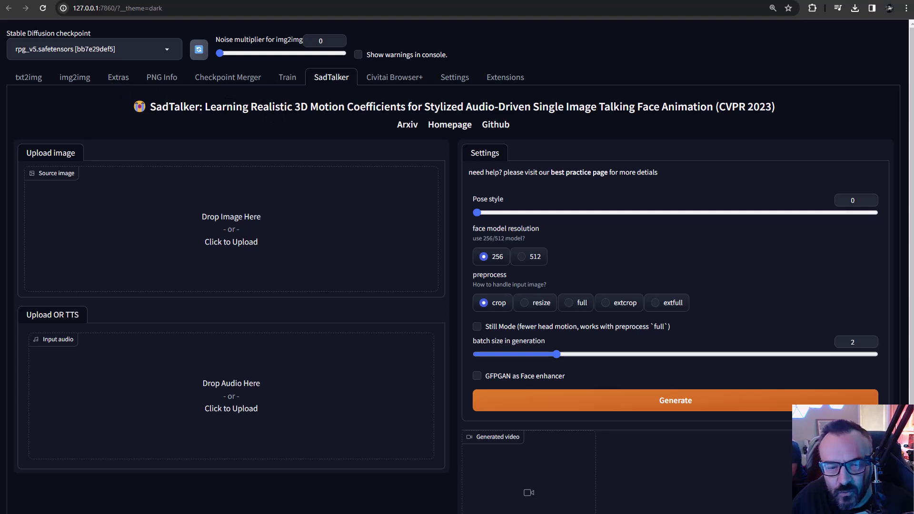
Read the checkpoint placement instructions in webui_extension.md, then return to the README's Download Models section.
{"action": "key", "text": "ctrl+Tab"}
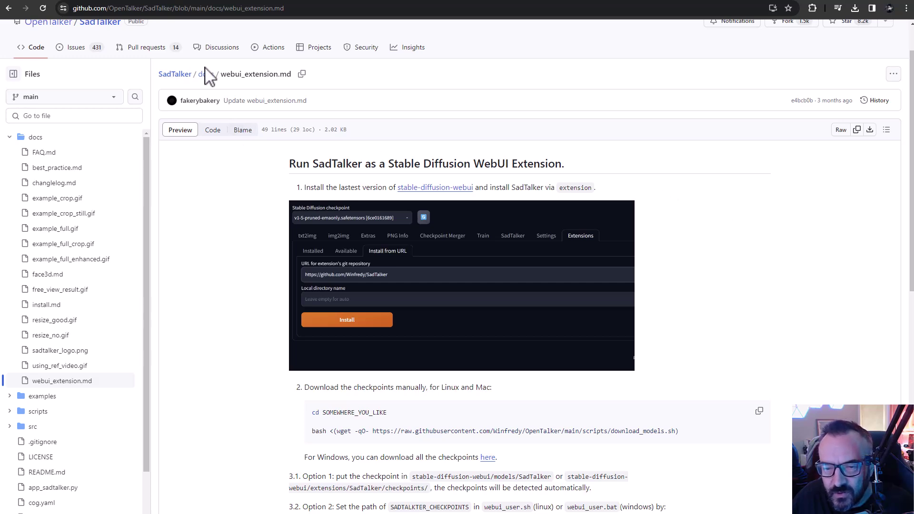
{"action": "scroll", "coordinate": [277, 162], "scroll_direction": "down", "scroll_amount": 4}
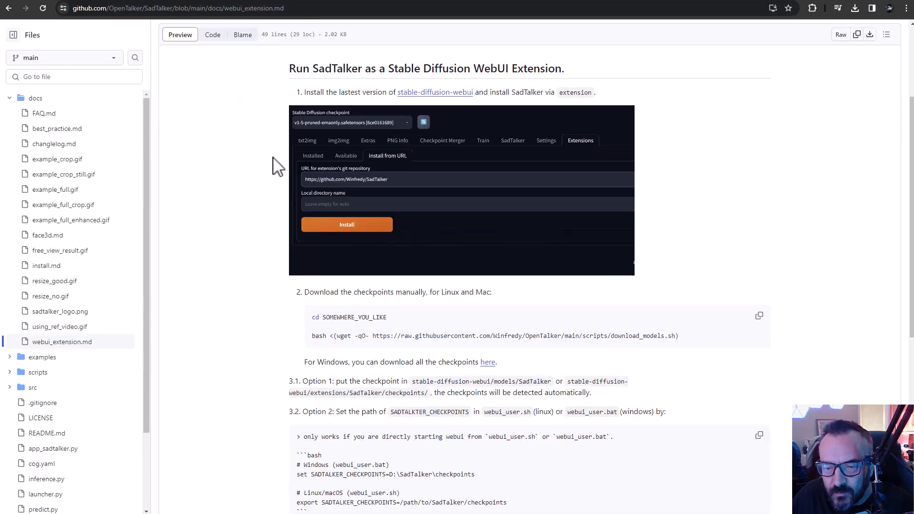
{"action": "scroll", "coordinate": [286, 219], "scroll_direction": "down", "scroll_amount": 2}
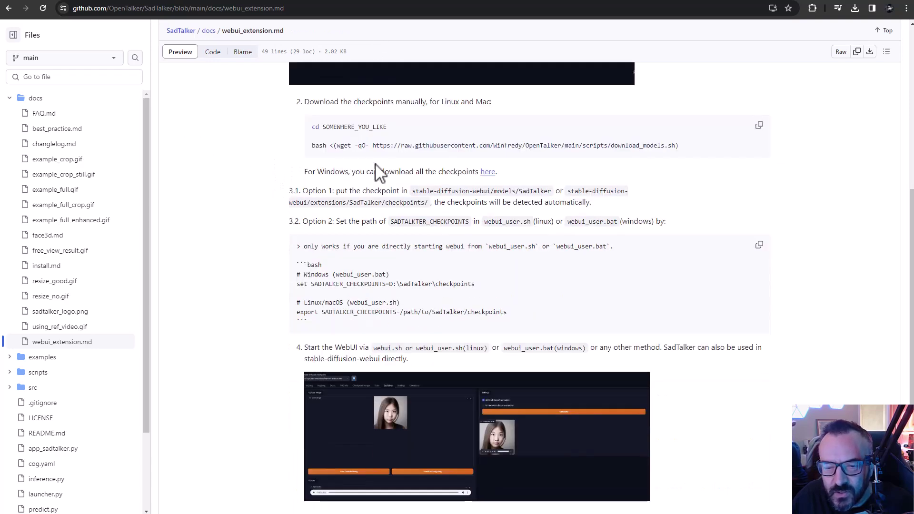
{"action": "scroll", "coordinate": [362, 176], "scroll_direction": "up", "scroll_amount": 2}
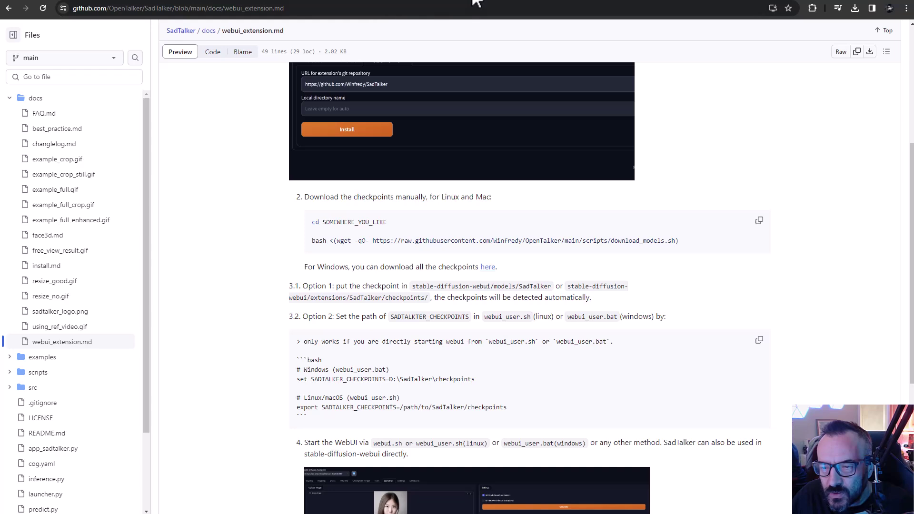
{"action": "key", "text": "alt+Left"}
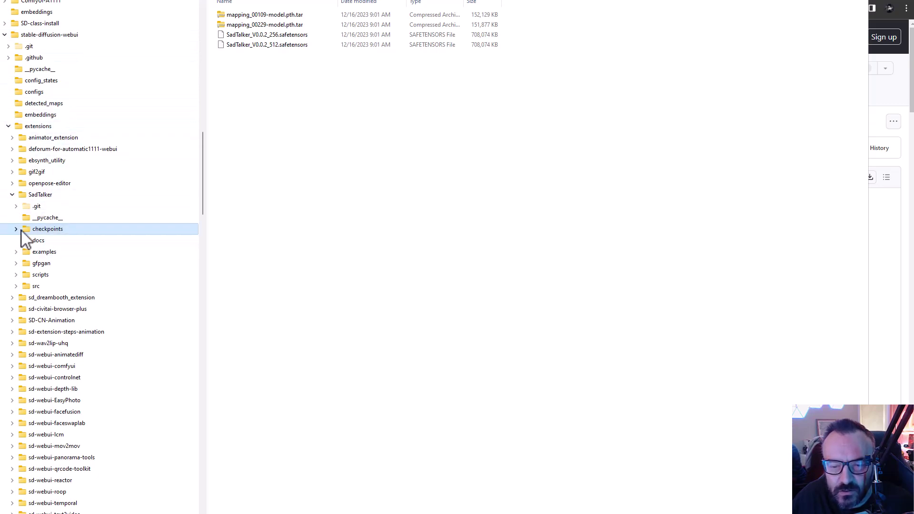
Check that the SadTalker checkpoints folder holds the four model files, then return to the web UI.
{"action": "left_click", "coordinate": [33, 229]}
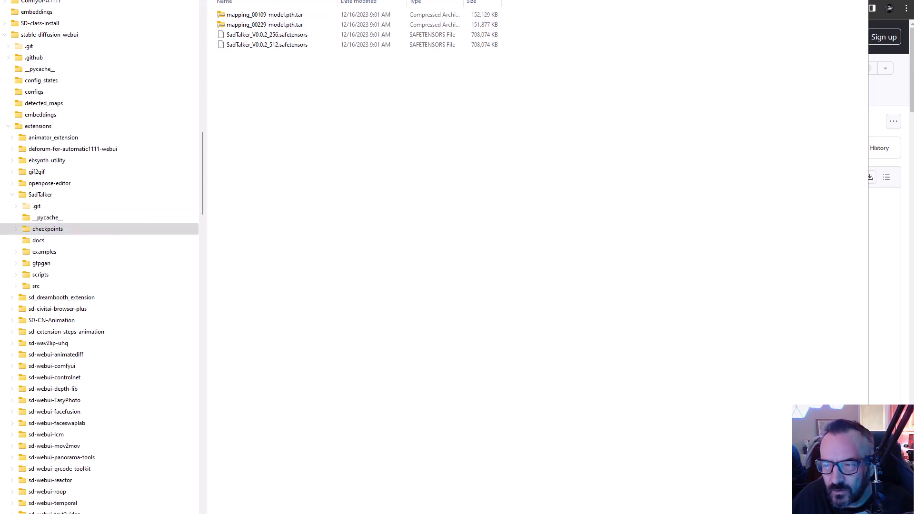
{"action": "key", "text": "alt+Tab"}
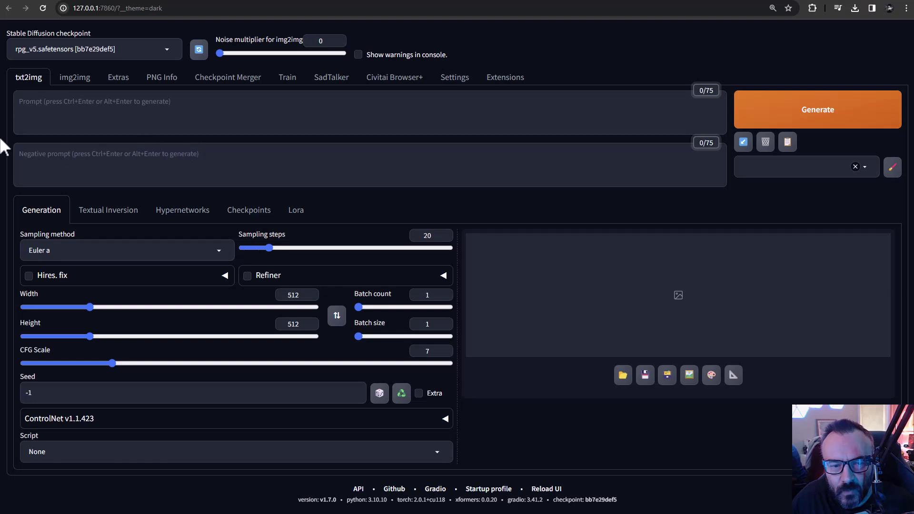
Open the SadTalker tab, review the installed extensions list, and come back to SadTalker.
{"action": "left_click", "coordinate": [332, 78]}
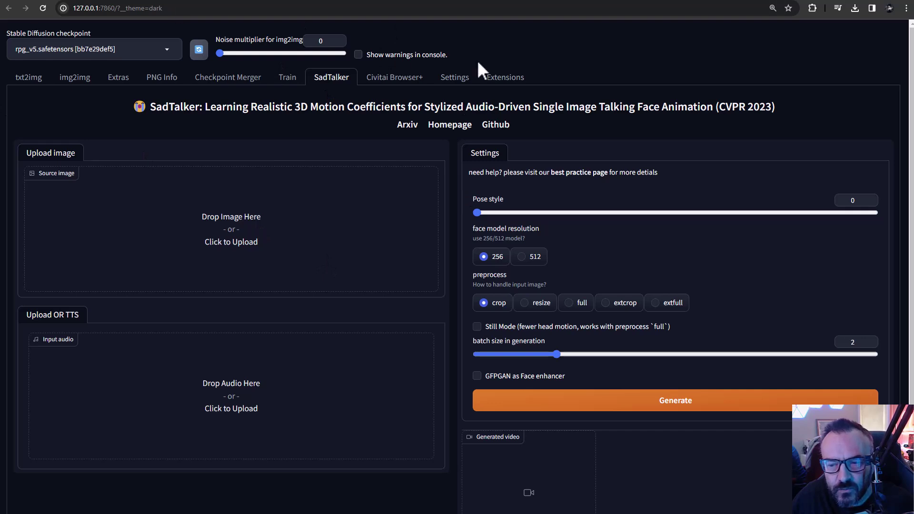
{"action": "left_click", "coordinate": [498, 77]}
{"action": "scroll", "coordinate": [86, 288], "scroll_direction": "down", "scroll_amount": 5}
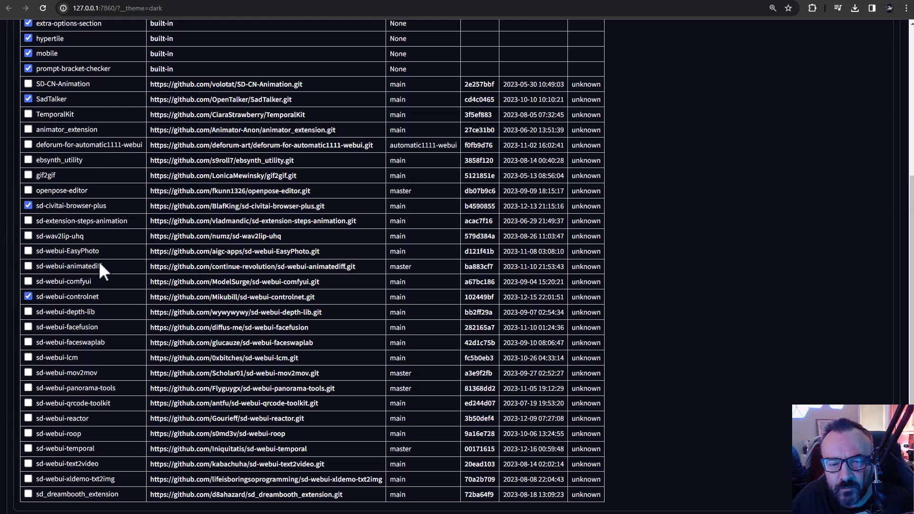
{"action": "scroll", "coordinate": [98, 261], "scroll_direction": "up", "scroll_amount": 5}
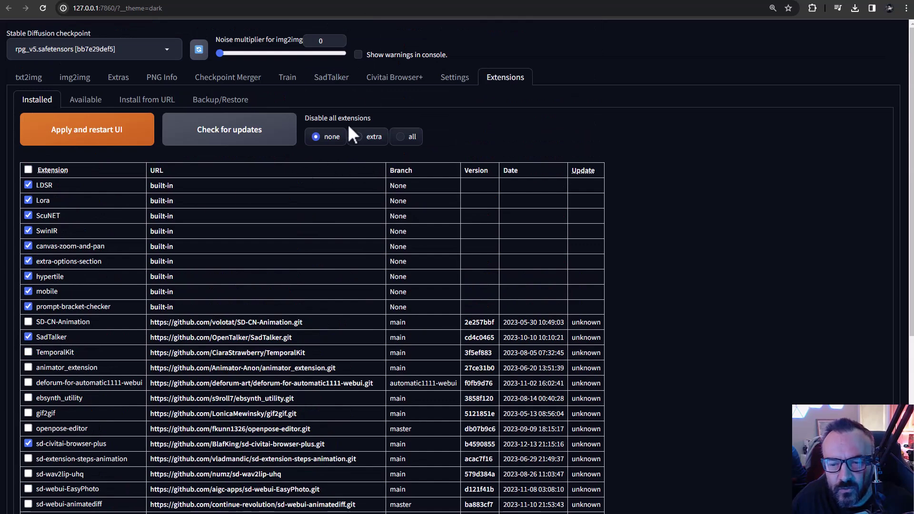
{"action": "left_click", "coordinate": [334, 78]}
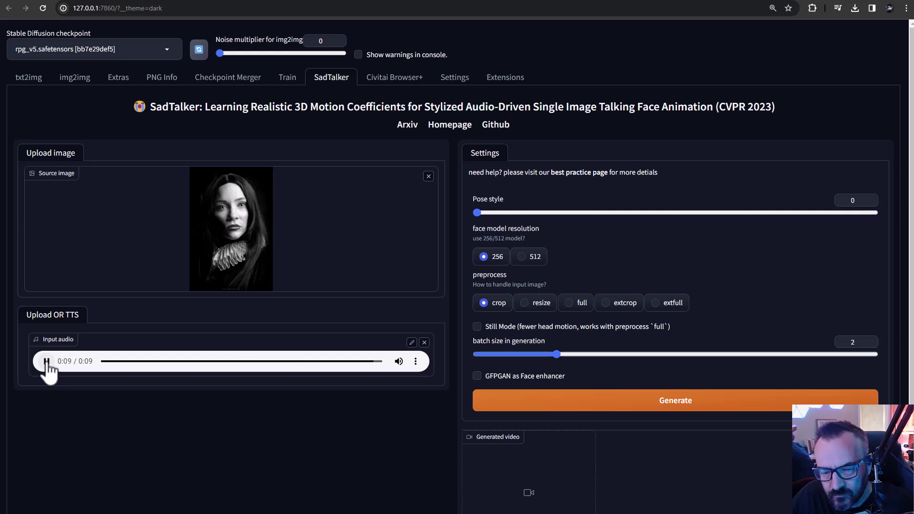
{"action": "left_click", "coordinate": [46, 362]}
{"action": "left_click", "coordinate": [46, 362]}
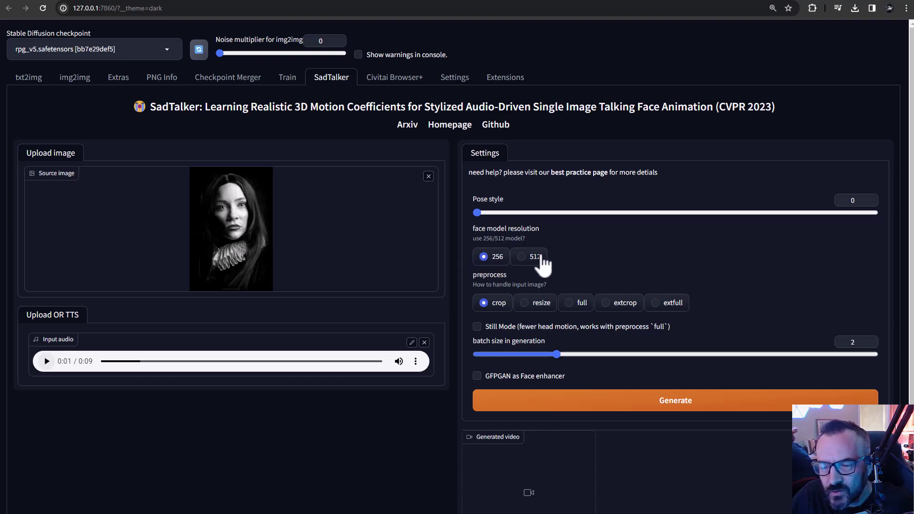
{"action": "scroll", "coordinate": [666, 251], "scroll_direction": "down", "scroll_amount": 2}
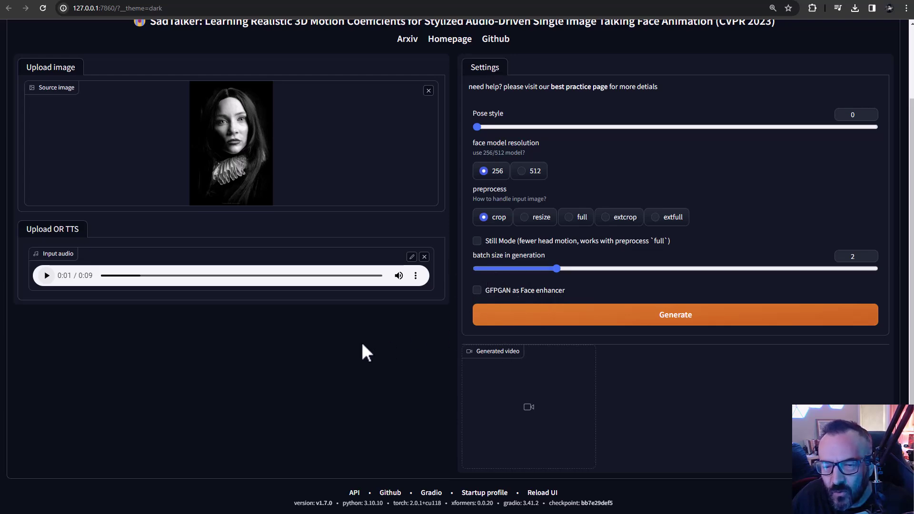
Start generating the talking-head video from the black-and-white portrait and voice clip.
{"action": "scroll", "coordinate": [367, 352], "scroll_direction": "up", "scroll_amount": 2}
{"action": "scroll", "coordinate": [367, 352], "scroll_direction": "down", "scroll_amount": 2}
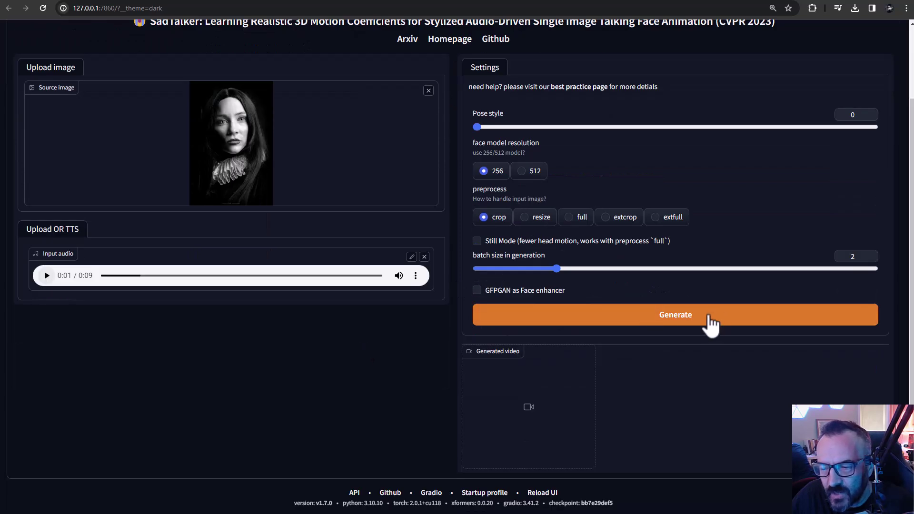
{"action": "left_click", "coordinate": [710, 318]}
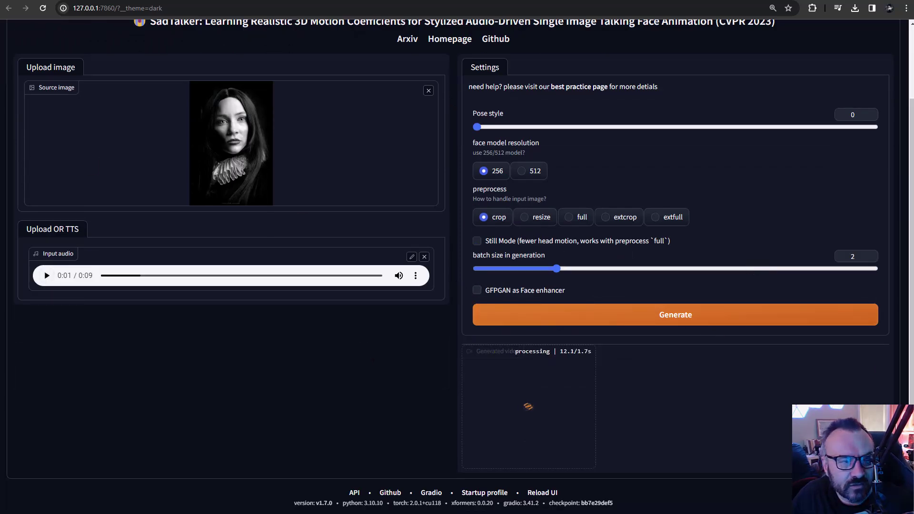
Watch the SadTalker progress log in the console window, then return to the browser.
{"action": "key", "text": "alt+Tab"}
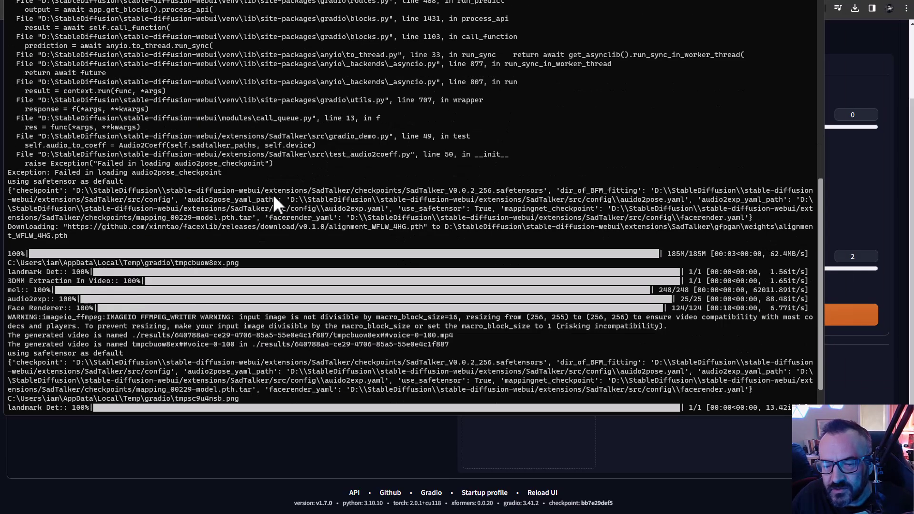
{"action": "scroll", "coordinate": [160, 176], "scroll_direction": "up", "scroll_amount": 10}
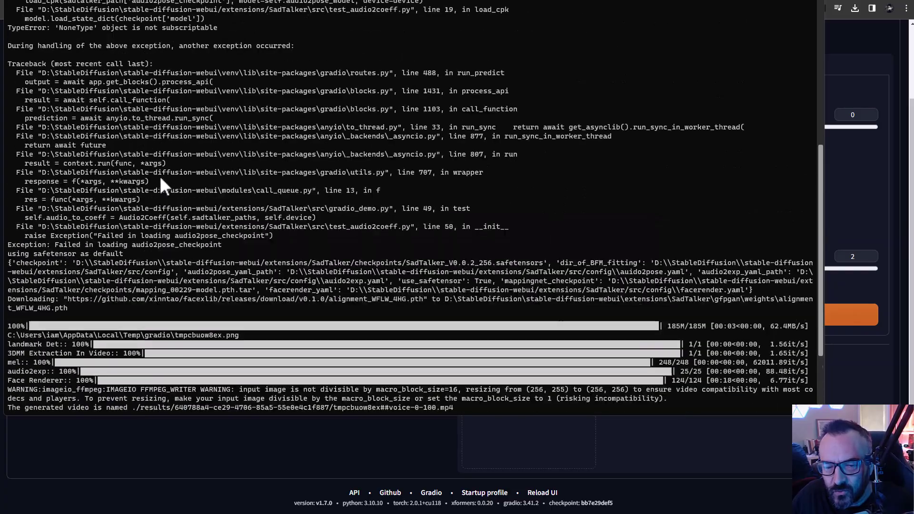
{"action": "scroll", "coordinate": [191, 142], "scroll_direction": "up", "scroll_amount": 7}
{"action": "scroll", "coordinate": [273, 233], "scroll_direction": "down", "scroll_amount": 20}
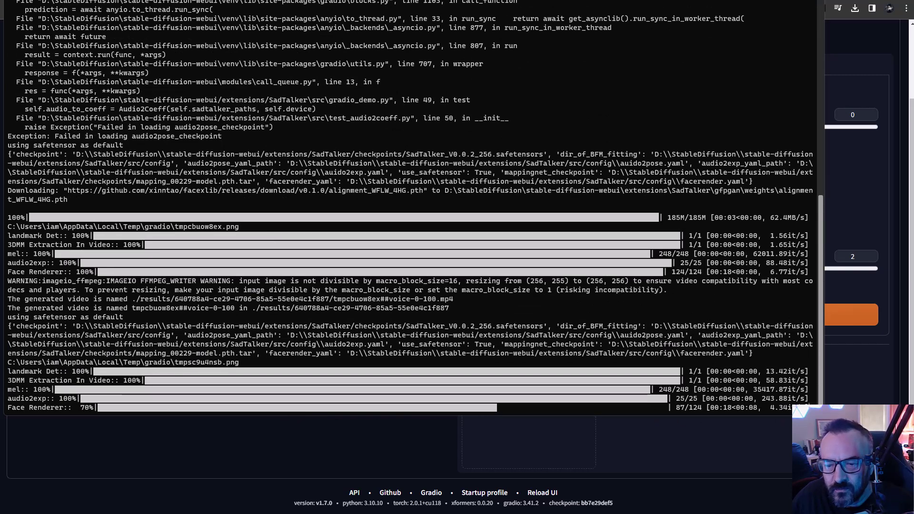
{"action": "key", "text": "alt+Tab"}
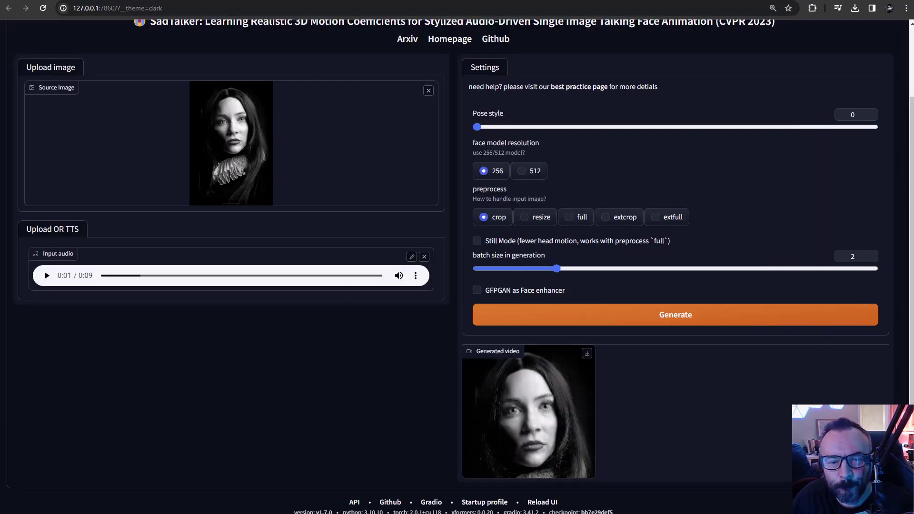
Play the 9-second generated talking-portrait video in the Generated video panel.
{"action": "scroll", "coordinate": [427, 255], "scroll_direction": "down", "scroll_amount": 1}
{"action": "mouse_move", "coordinate": [519, 413]}
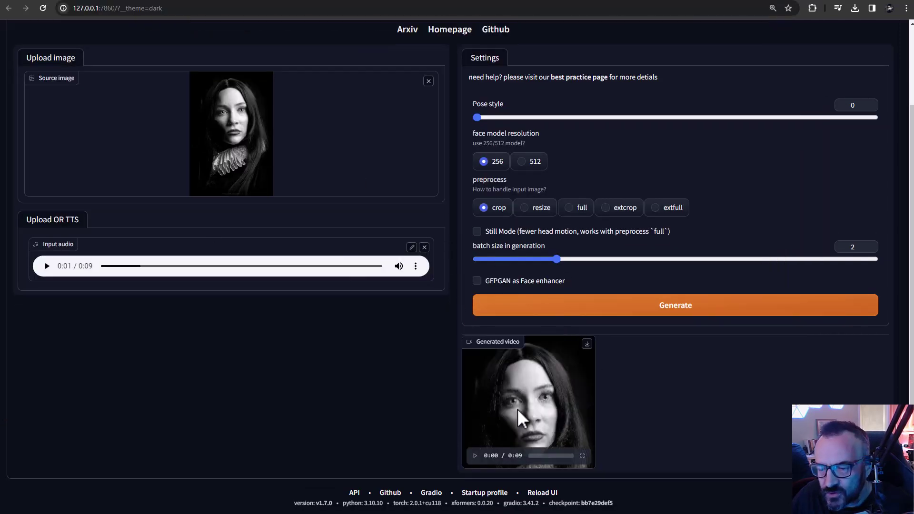
{"action": "left_click", "coordinate": [474, 456]}
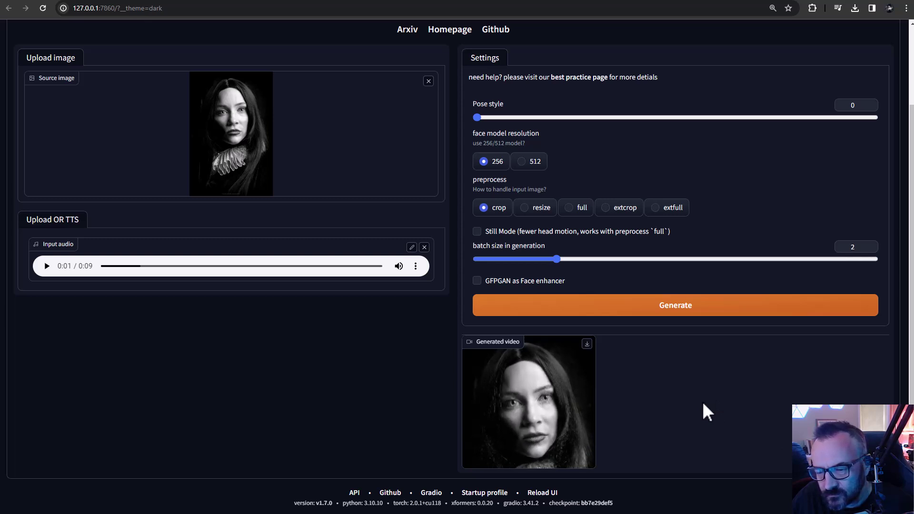
{"action": "mouse_move", "coordinate": [479, 469]}
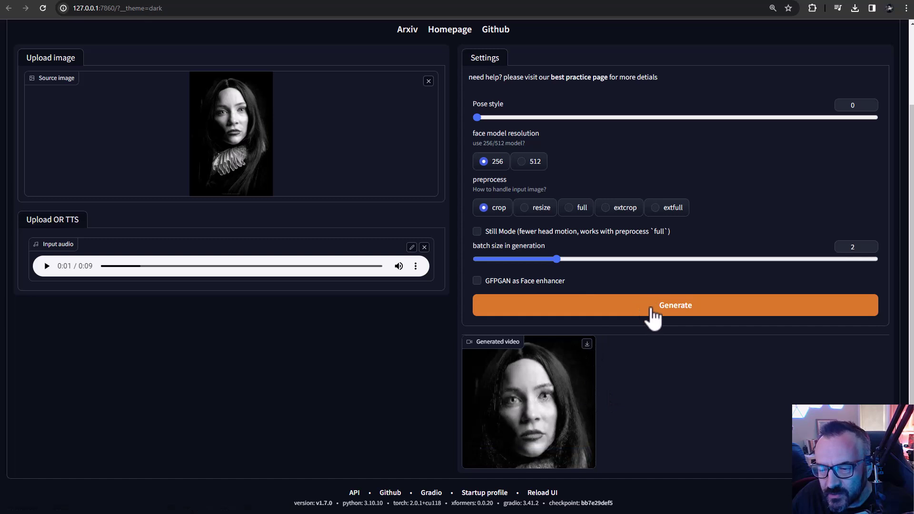
Regenerate the video with unchanged settings and play the new 9-second result.
{"action": "left_click", "coordinate": [652, 309]}
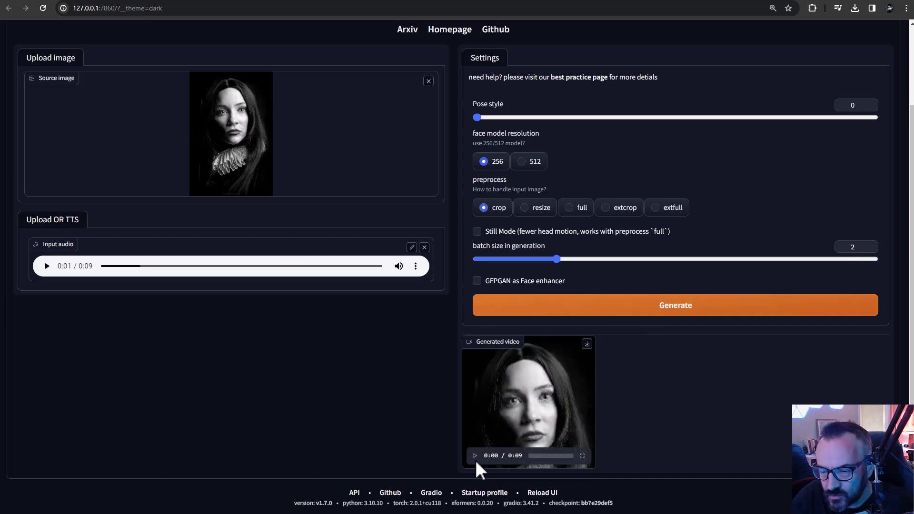
{"action": "left_click", "coordinate": [475, 457]}
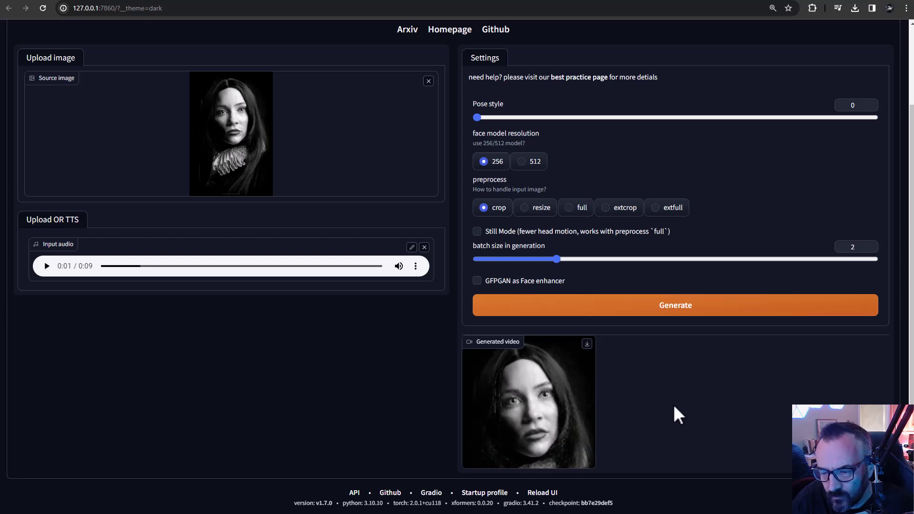
{"action": "mouse_move", "coordinate": [486, 462]}
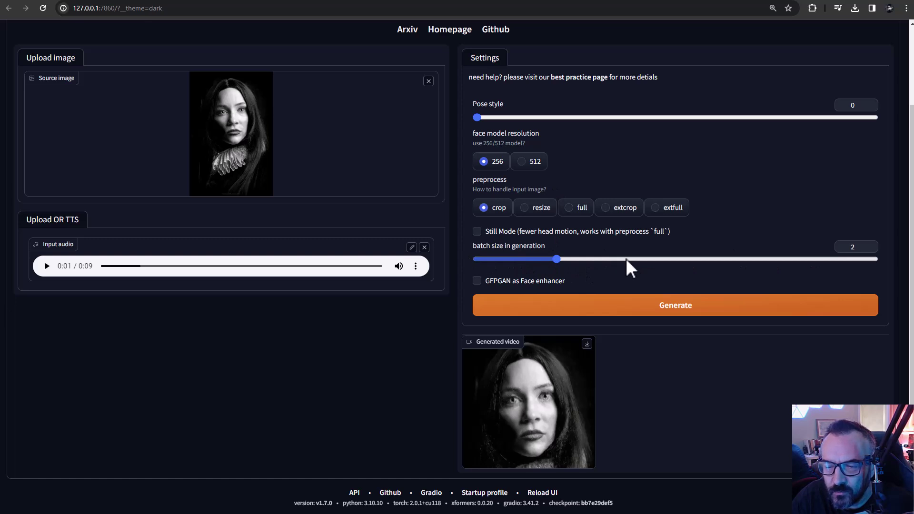
Switch to the 512 face model, set batch size 4, enable GFPGAN, and generate.
{"action": "left_click", "coordinate": [528, 162]}
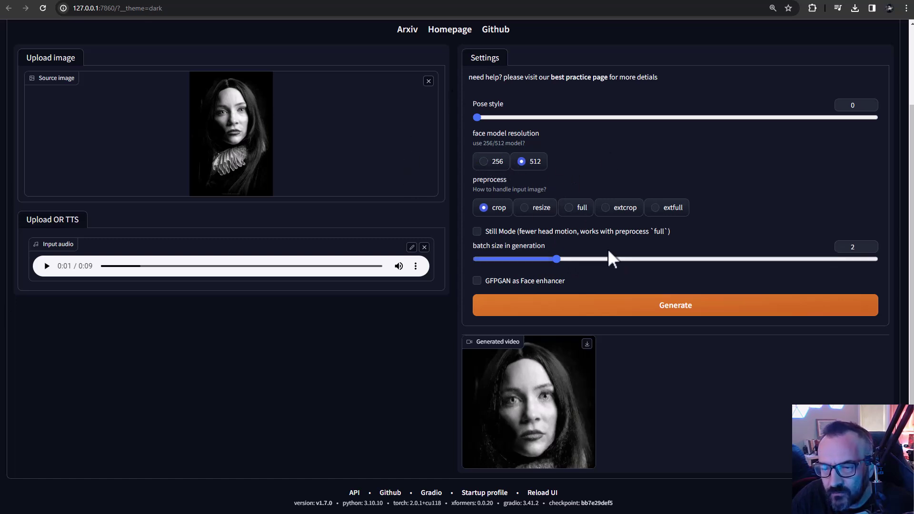
{"action": "left_click_drag", "start_coordinate": [581, 259], "coordinate": [630, 258]}
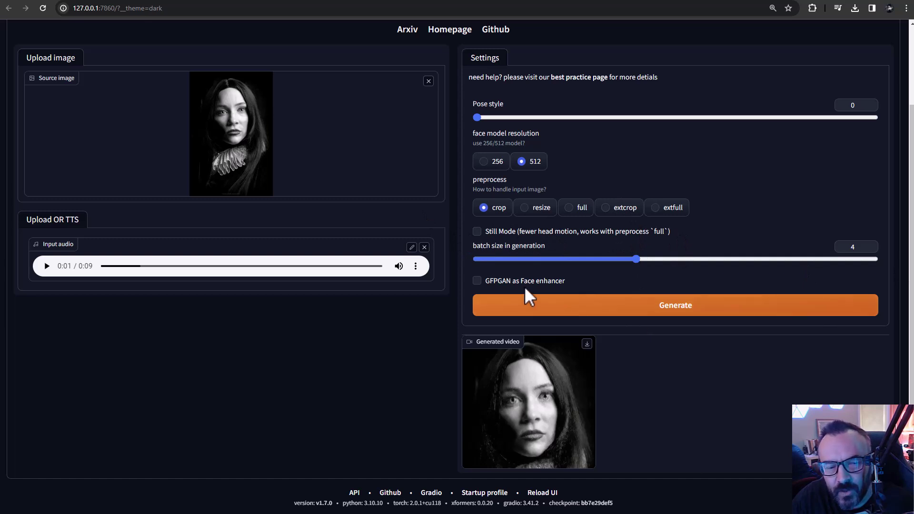
{"action": "left_click", "coordinate": [496, 282]}
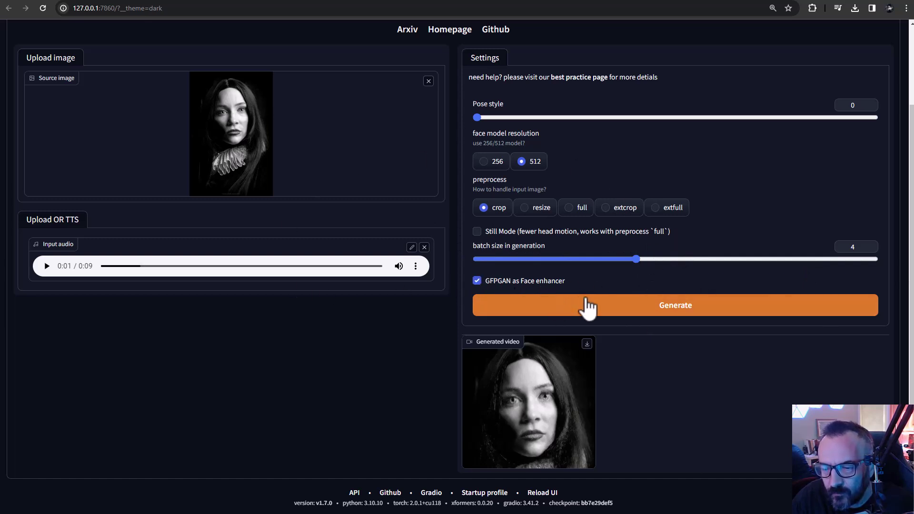
{"action": "left_click", "coordinate": [700, 311]}
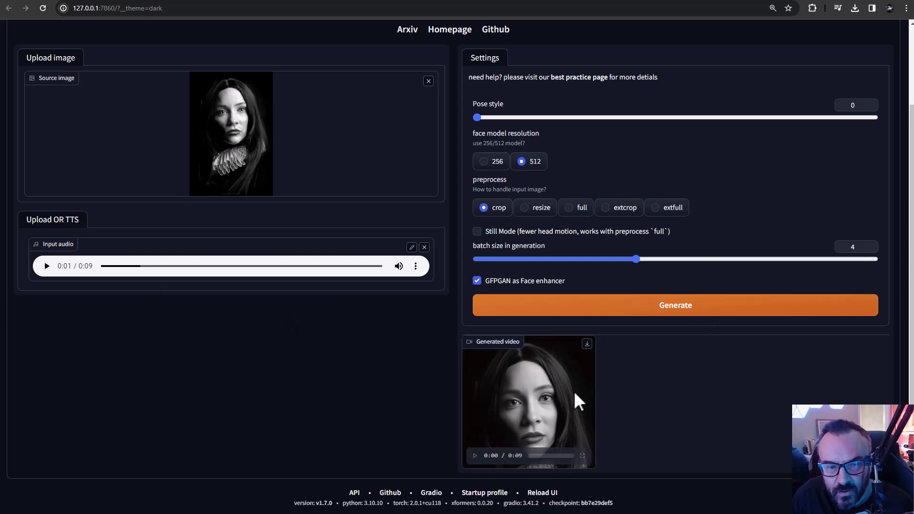
Play the enhanced 512 video, then set the batch size back to 2.
{"action": "mouse_move", "coordinate": [506, 431]}
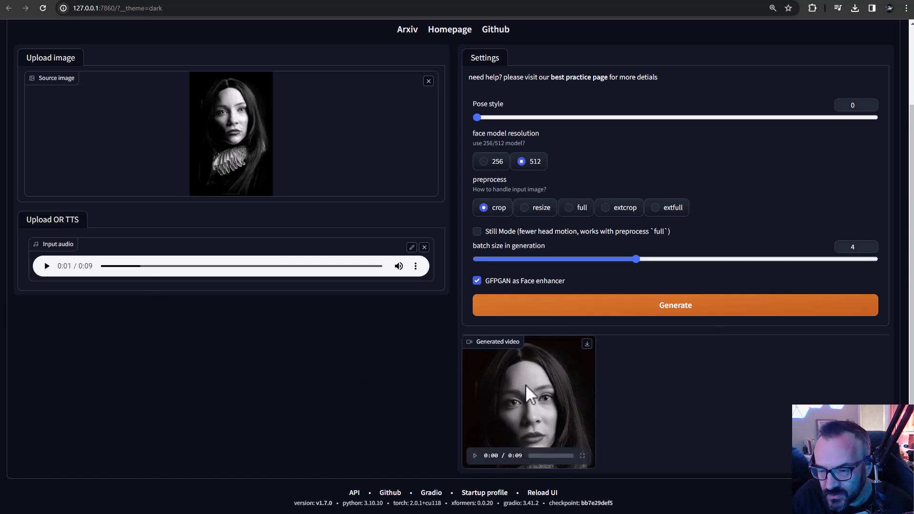
{"action": "left_click", "coordinate": [475, 458]}
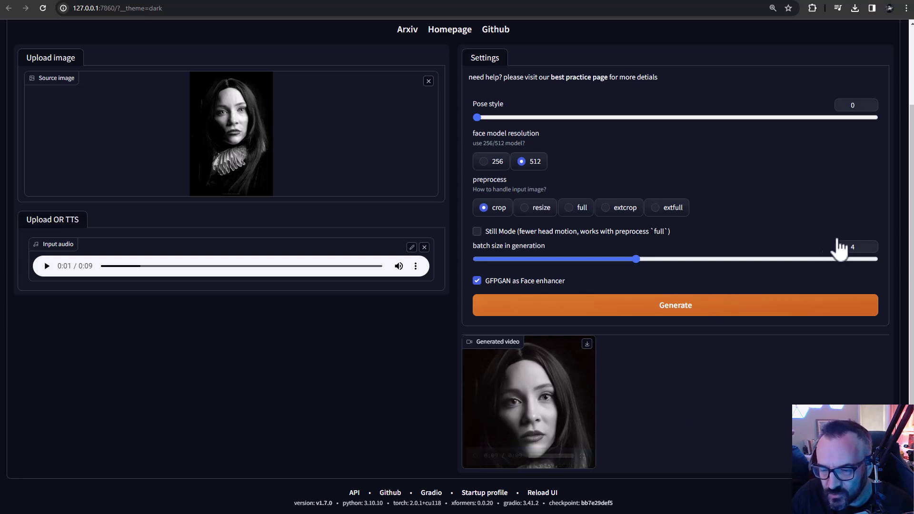
{"action": "left_click_drag", "start_coordinate": [619, 262], "coordinate": [568, 265]}
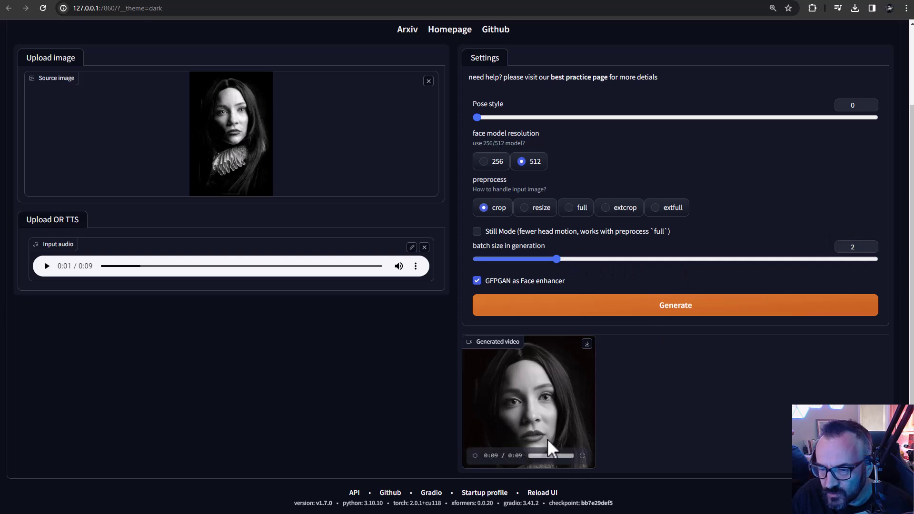